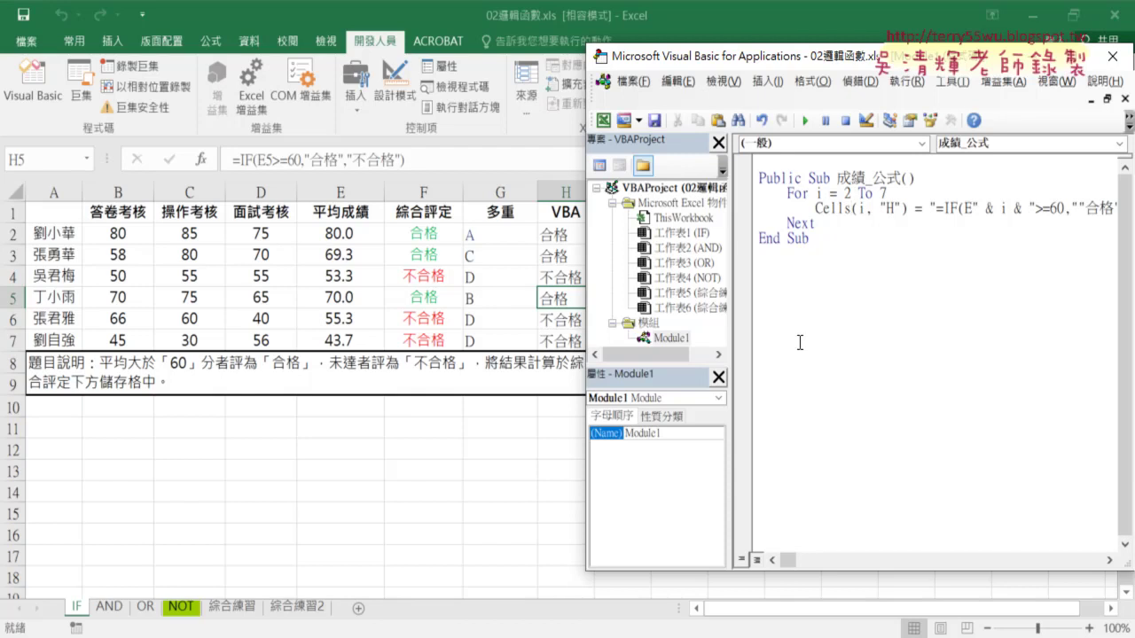
Duplicate the 成績_公式 macro below itself and rename the copy 成績, keeping its For loop.
{"action": "left_click_drag", "start_coordinate": [808, 239], "coordinate": [758, 181]}
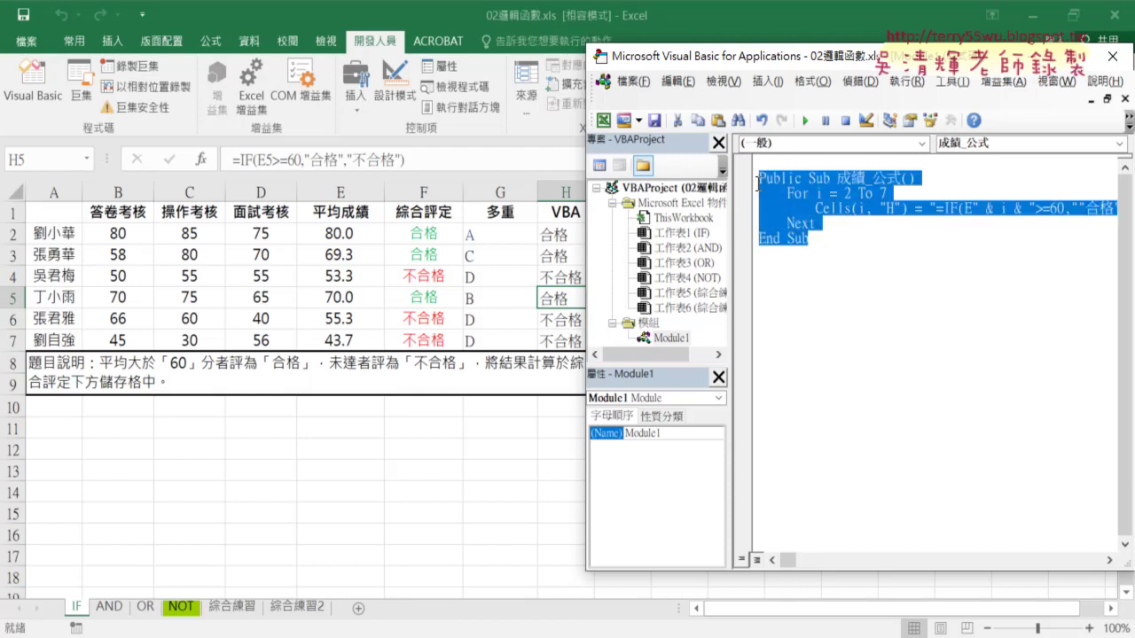
{"action": "left_click_drag", "start_coordinate": [818, 204], "coordinate": [781, 266]}
{"action": "left_click_drag", "start_coordinate": [781, 266], "coordinate": [778, 258]}
{"action": "left_click_drag", "start_coordinate": [865, 254], "coordinate": [901, 256]}
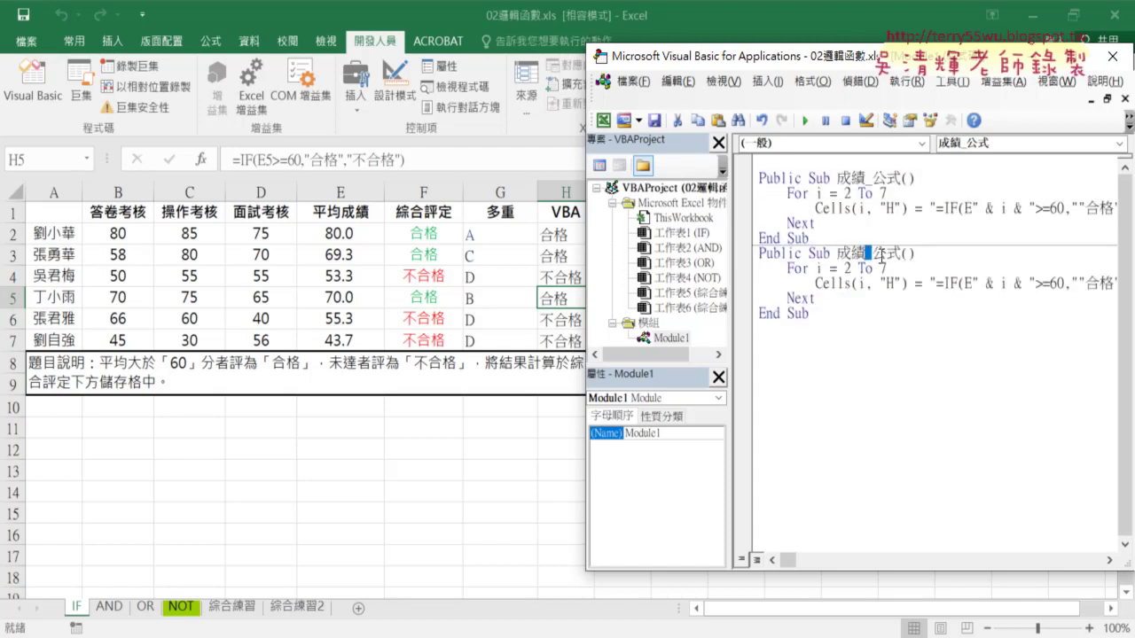
{"action": "key", "text": "Delete"}
{"action": "left_click_drag", "start_coordinate": [796, 63], "coordinate": [286, 69]}
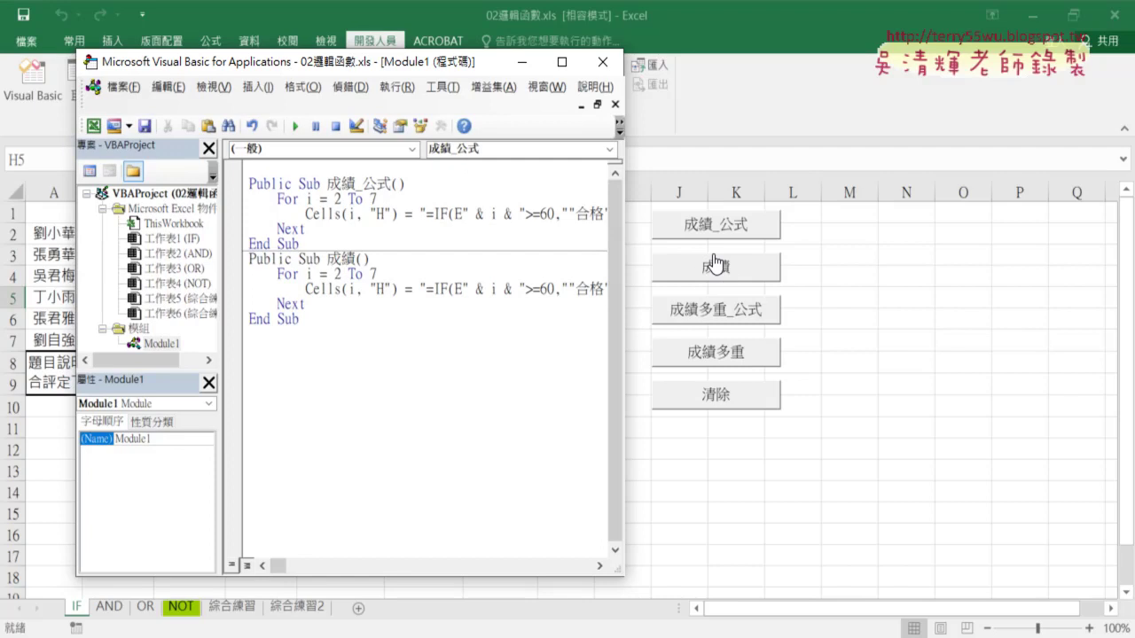
{"action": "mouse_move", "coordinate": [405, 64]}
{"action": "left_mouse_down"}
{"action": "mouse_move", "coordinate": [950, 73]}
{"action": "mouse_move", "coordinate": [913, 74]}
{"action": "left_mouse_up"}
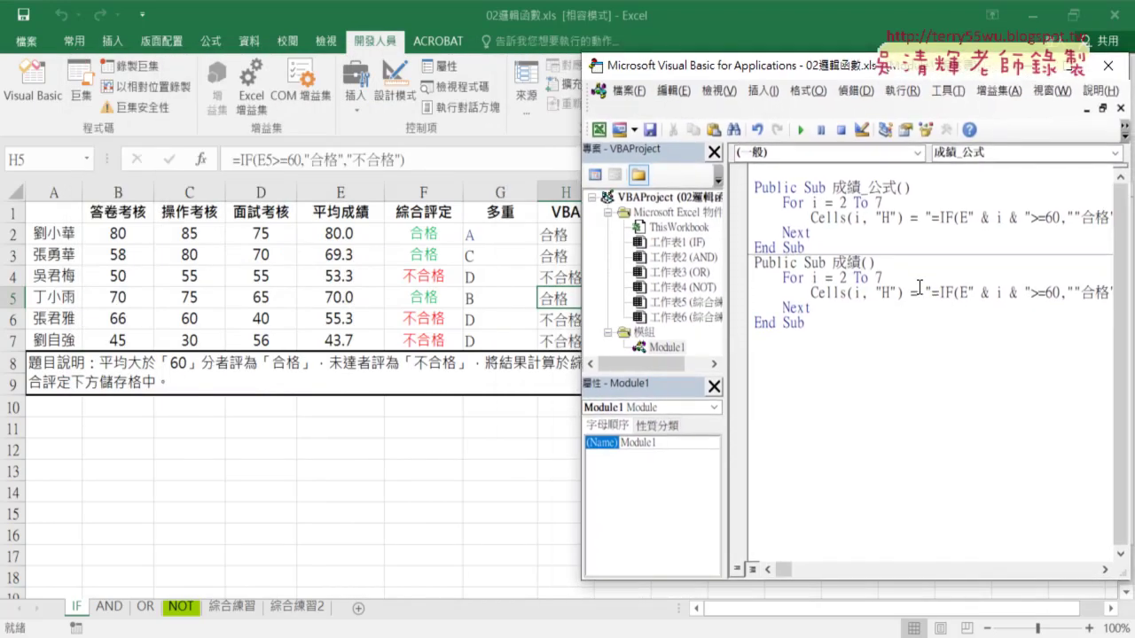
Replace the IF formula string in 成績 so the line reads Cells(i, "H") = "".
{"action": "left_click", "coordinate": [926, 295]}
{"action": "left_click_drag", "start_coordinate": [924, 296], "coordinate": [1127, 295]}
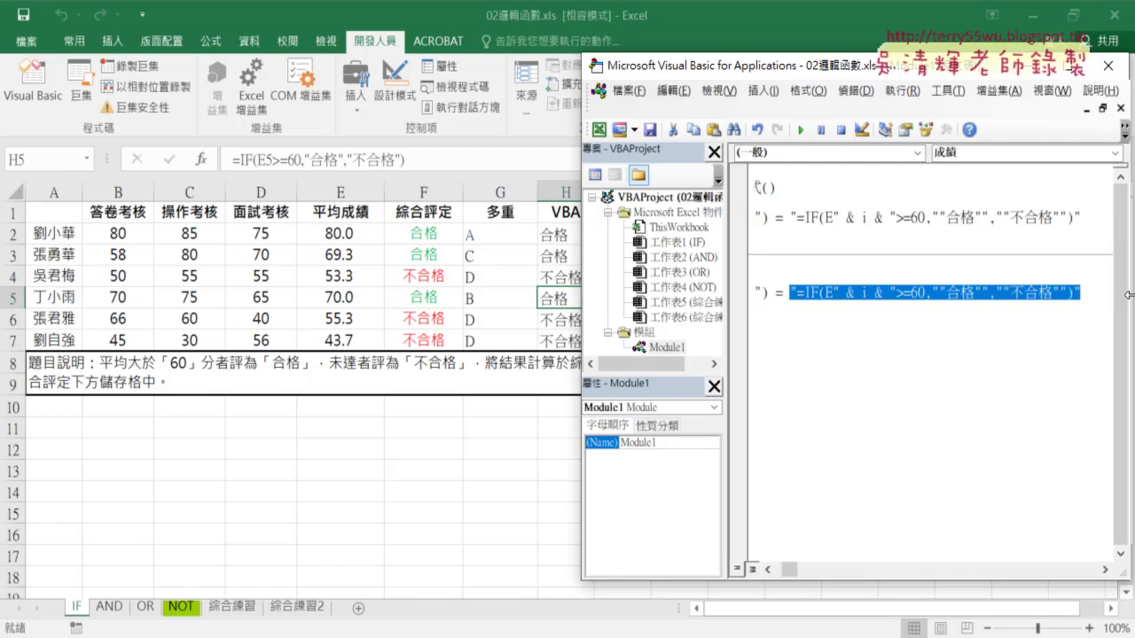
{"action": "type", "text": "\"\""}
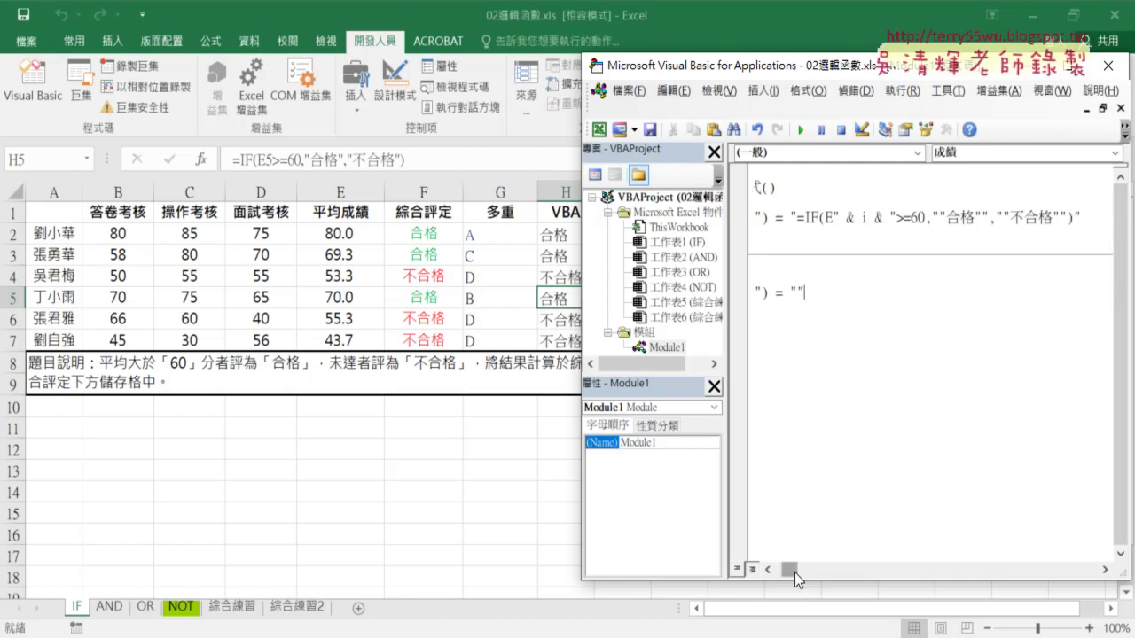
{"action": "left_click_drag", "start_coordinate": [794, 572], "coordinate": [783, 571]}
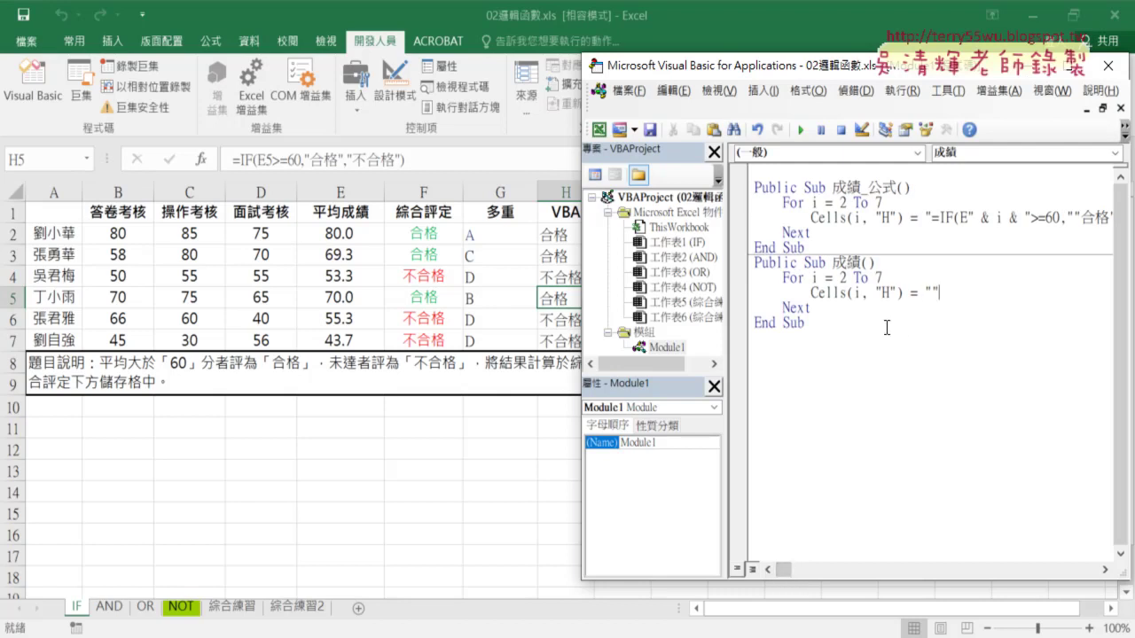
Copy the 成績 macro below it and rename the copy 清除, clearing H2:H7.
{"action": "left_click_drag", "start_coordinate": [805, 335], "coordinate": [754, 260]}
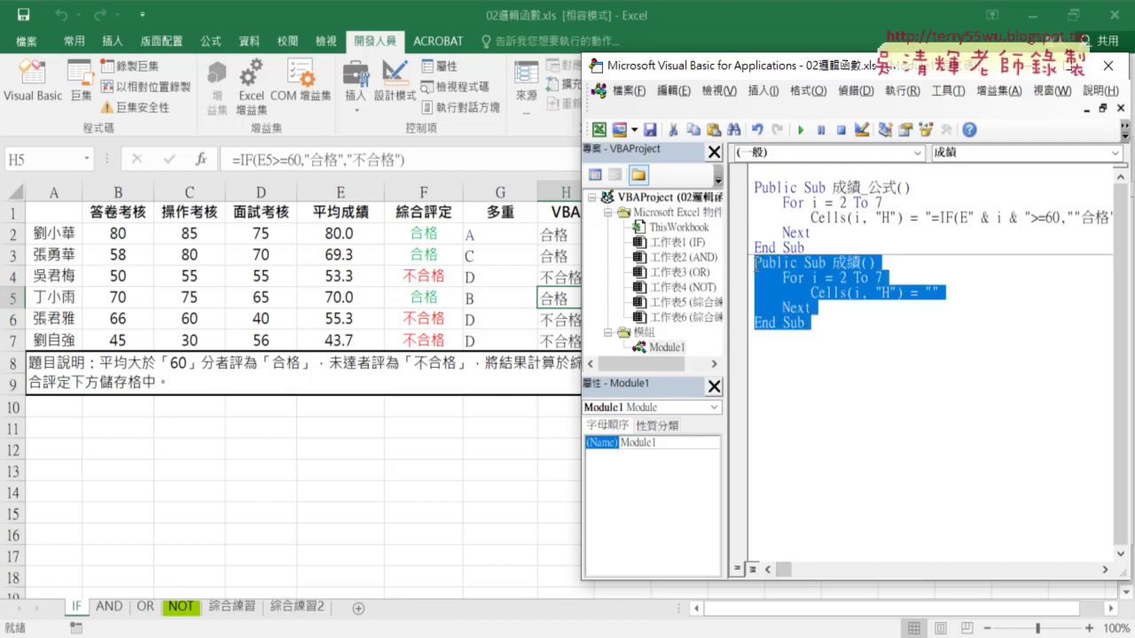
{"action": "left_click_drag", "start_coordinate": [780, 340], "coordinate": [781, 344]}
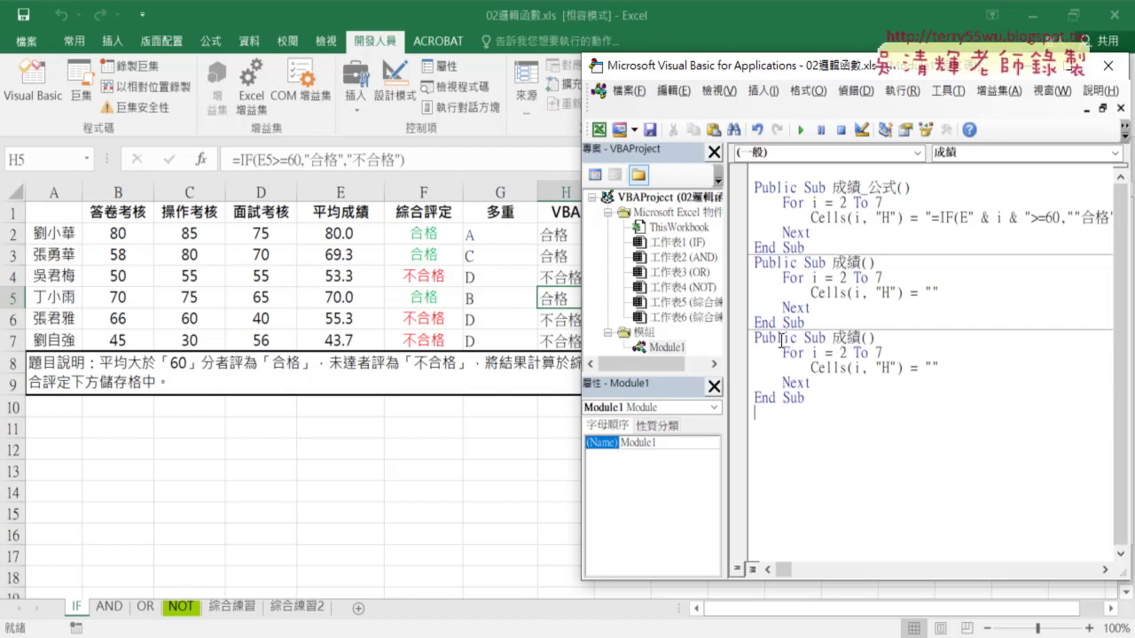
{"action": "double_click", "coordinate": [846, 340]}
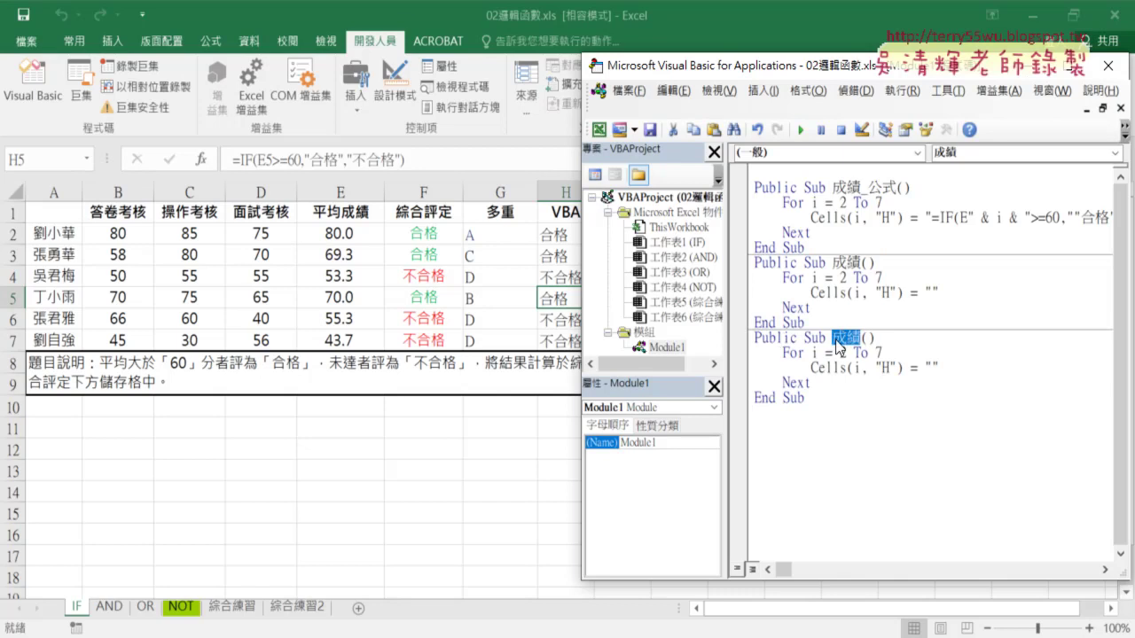
{"action": "type", "text": "ㄑ"}
{"action": "type", "text": "一ㄥ"}
{"action": "key", "text": "space"}
{"action": "type", "text": "ㄔㄨˊ"}
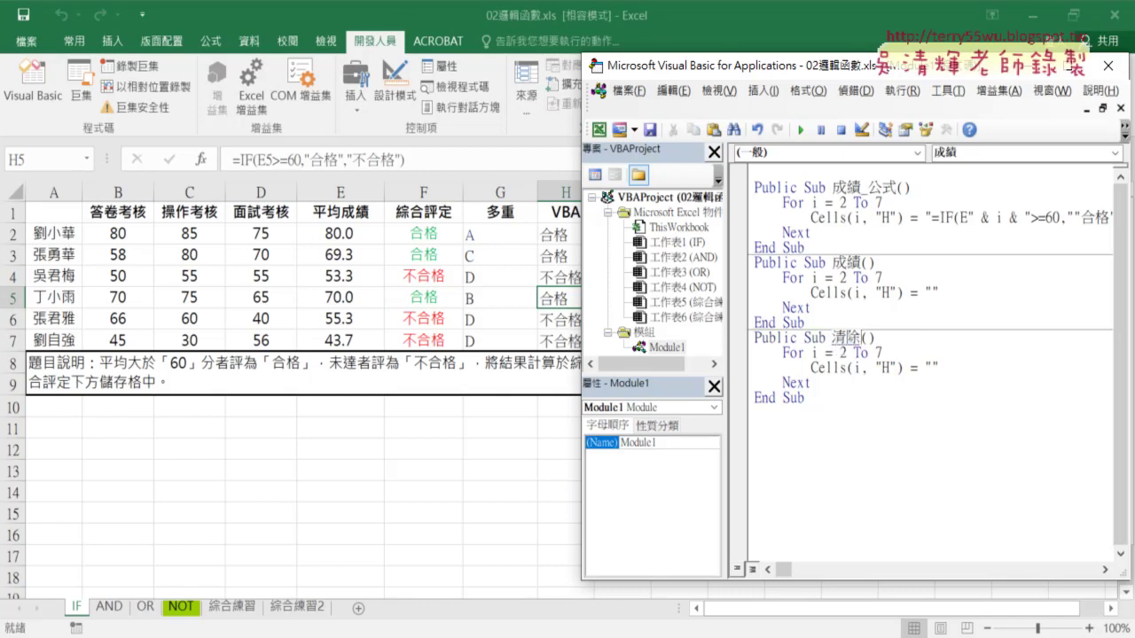
{"action": "key", "text": "Return"}
Put 合格 between the quotes in 成績 and run it to fill H2:H7 with 合格.
{"action": "left_click", "coordinate": [923, 292]}
{"action": "key", "text": "Right"}
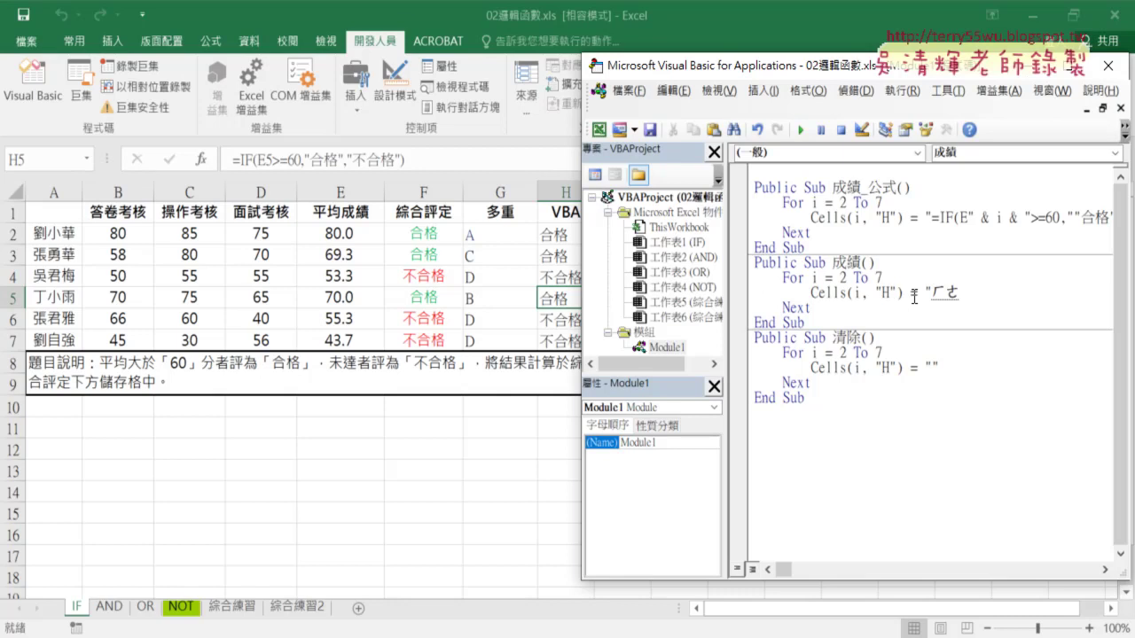
{"action": "type", "text": "合格"}
{"action": "left_click", "coordinate": [954, 325]}
{"action": "left_click", "coordinate": [801, 130]}
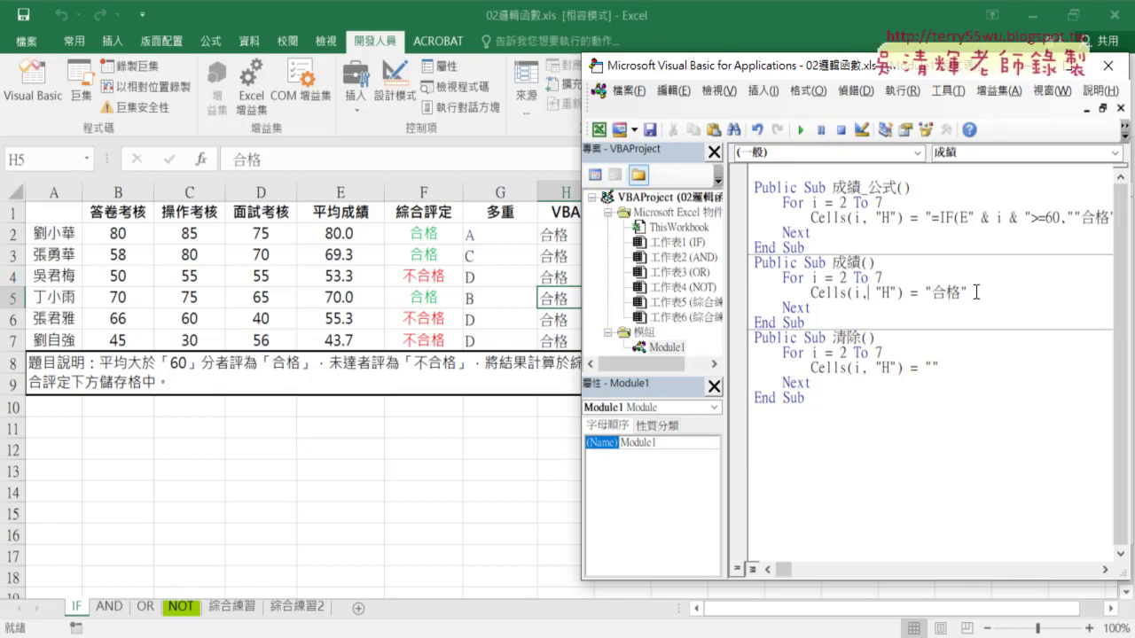
Insert a blank line after the For i = 2 To 7 line in 成績.
{"action": "left_click_drag", "start_coordinate": [966, 292], "coordinate": [925, 293]}
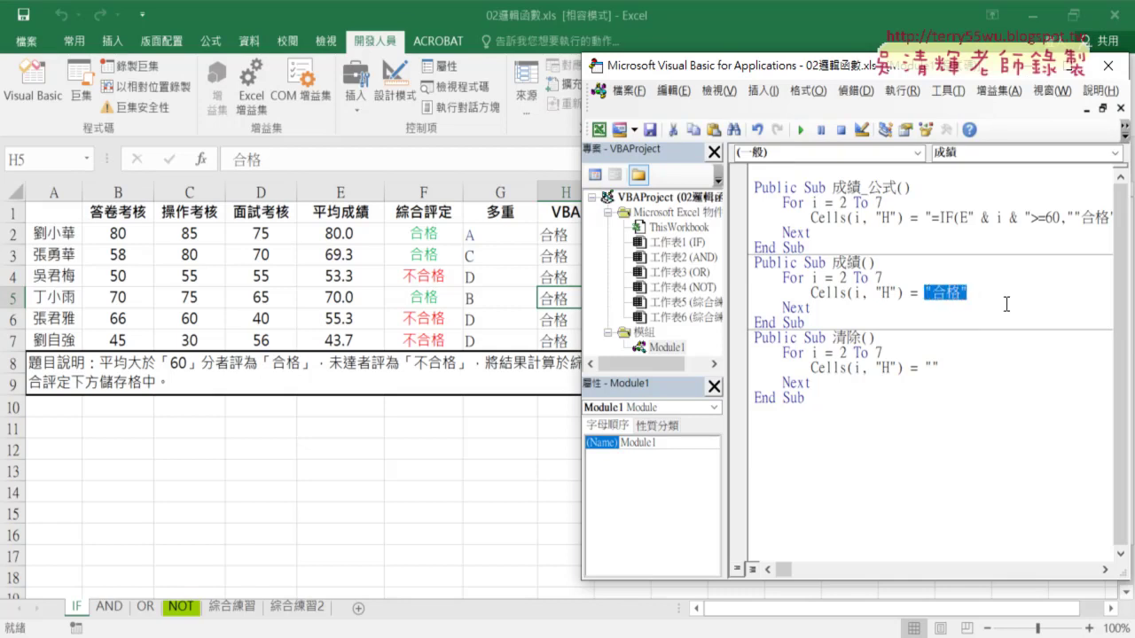
{"action": "left_click", "coordinate": [900, 272]}
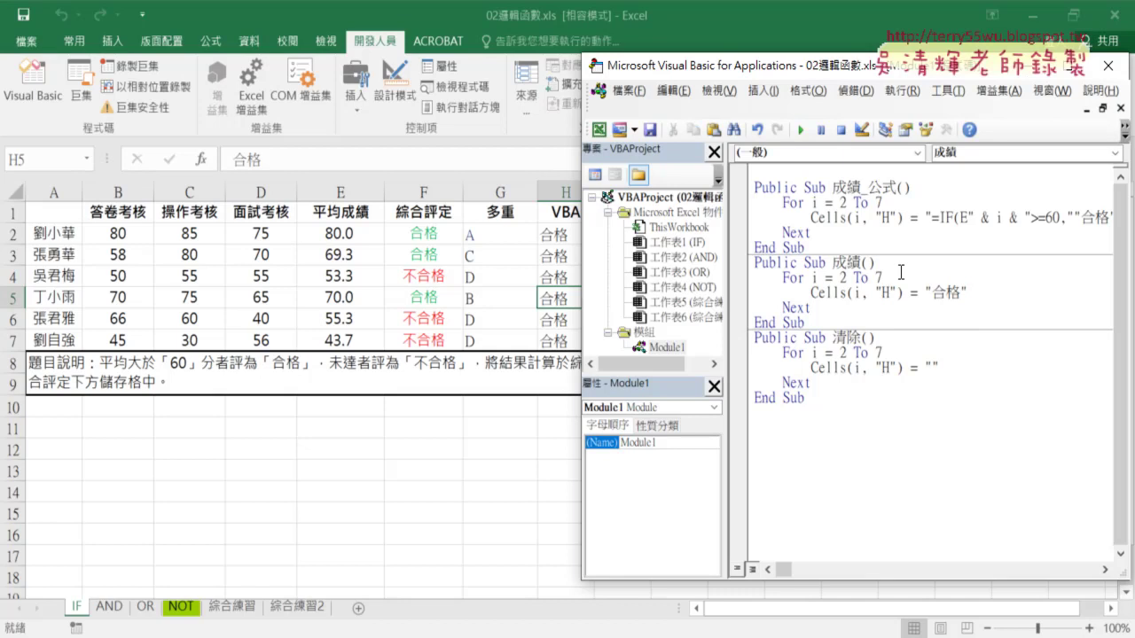
{"action": "key", "text": "Return"}
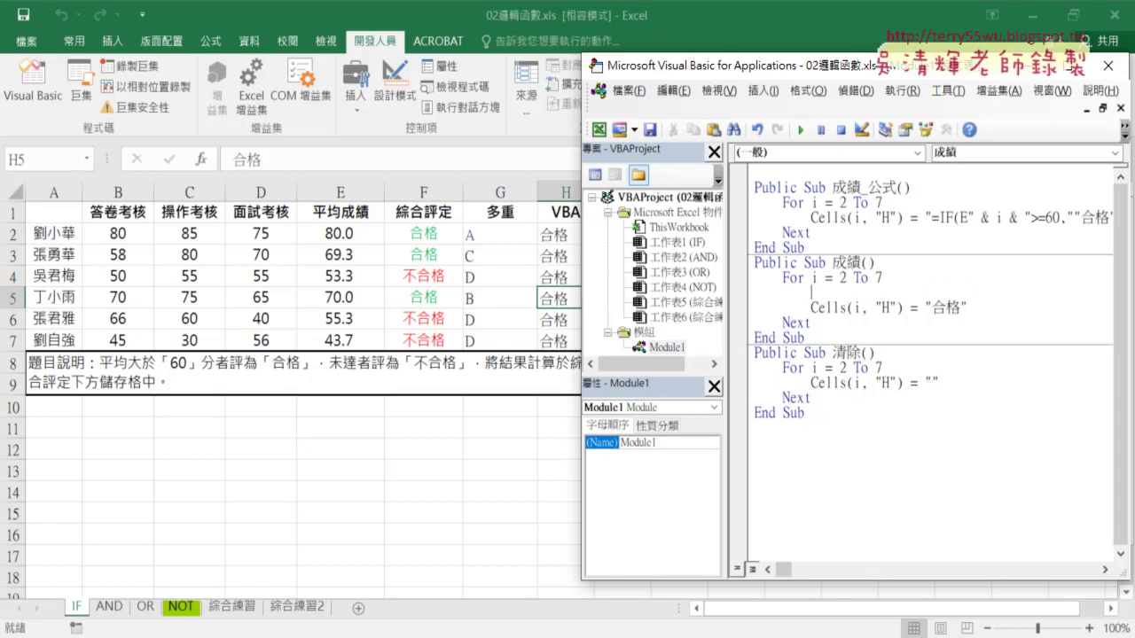
Wrap the indented 合格 assignment in an If Cells(i, "E") >= 60 Then … Else … End If block.
{"action": "type", "text": "ㄞ"}
{"action": "key", "text": "BackSpace"}
{"action": "type", "text": "cells"}
{"action": "type", "text": "(i,\"E"}
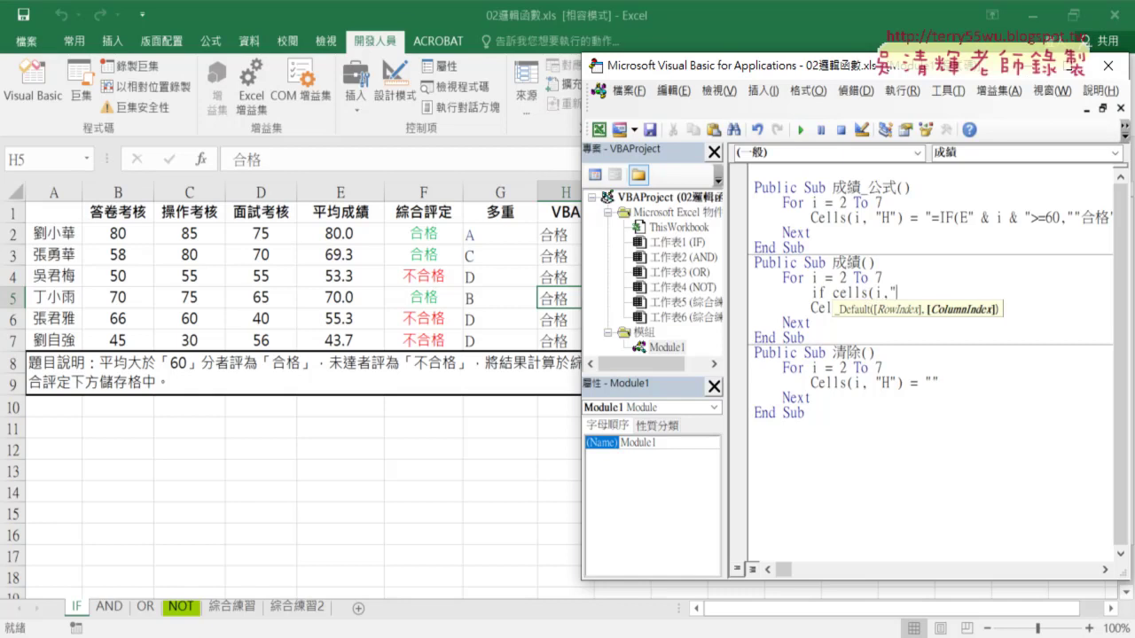
{"action": "type", "text": "\")"}
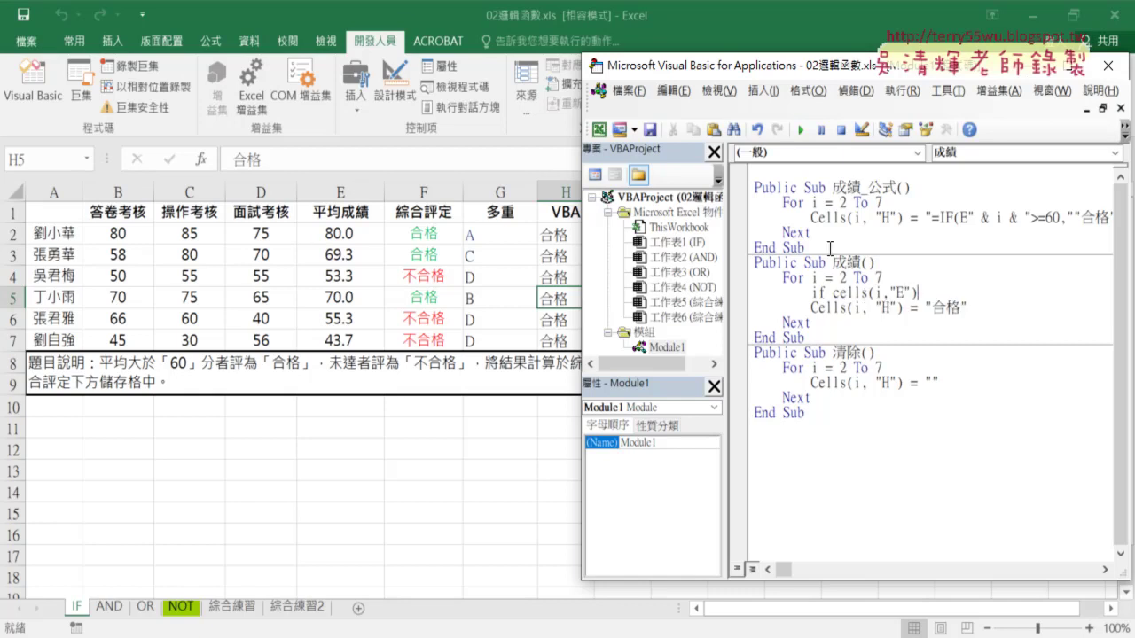
{"action": "type", "text": ">= "}
{"action": "type", "text": "60 then"}
{"action": "left_click", "coordinate": [967, 308]}
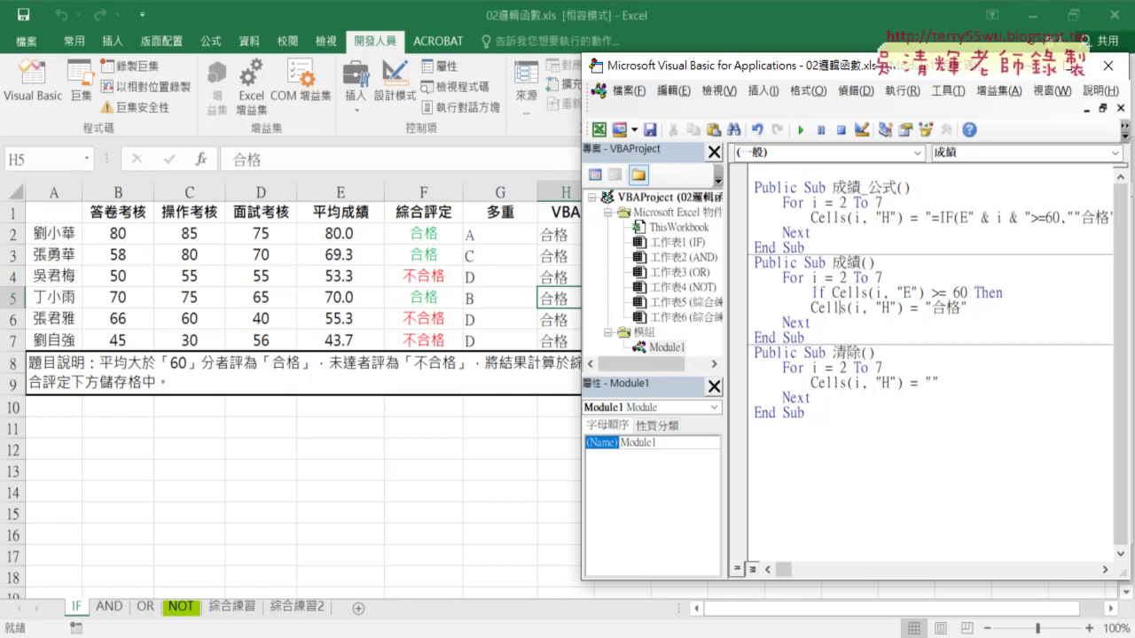
{"action": "key", "text": "Tab"}
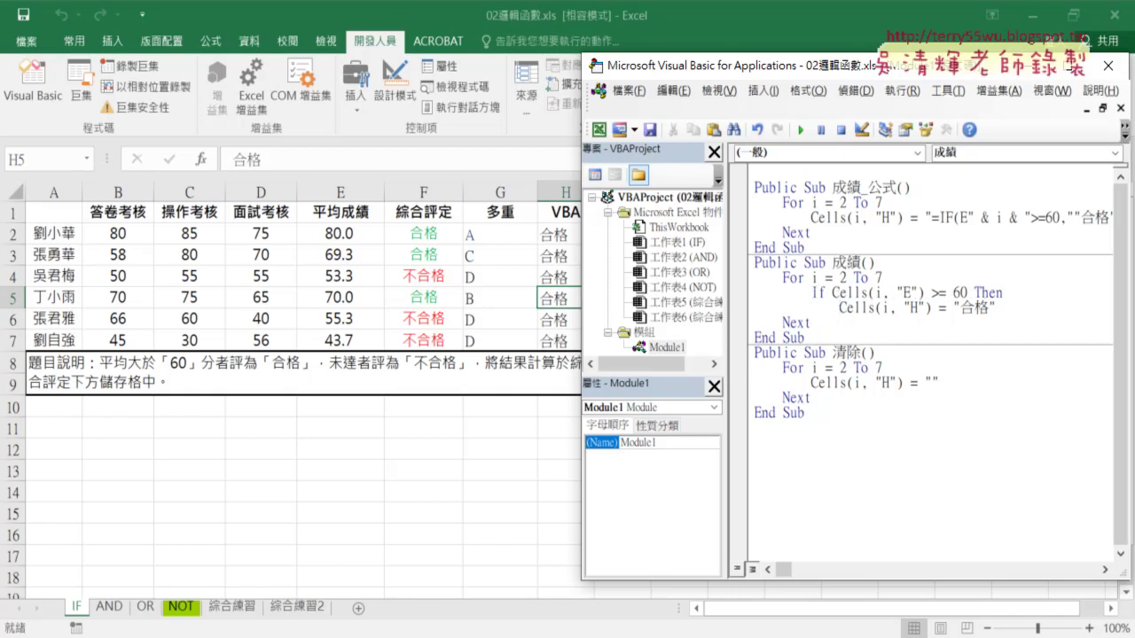
{"action": "key", "text": "Return"}
{"action": "type", "text": "els"}
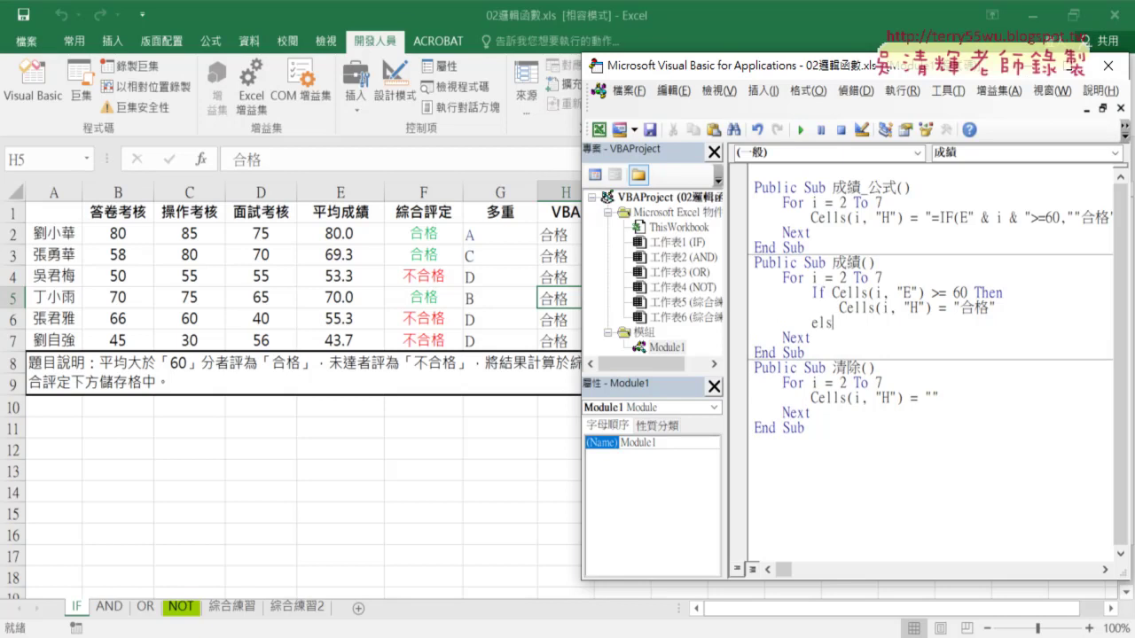
{"action": "type", "text": "Else"}
{"action": "key", "text": "Return"}
{"action": "key", "text": "Return"}
{"action": "type", "text": "End If"}
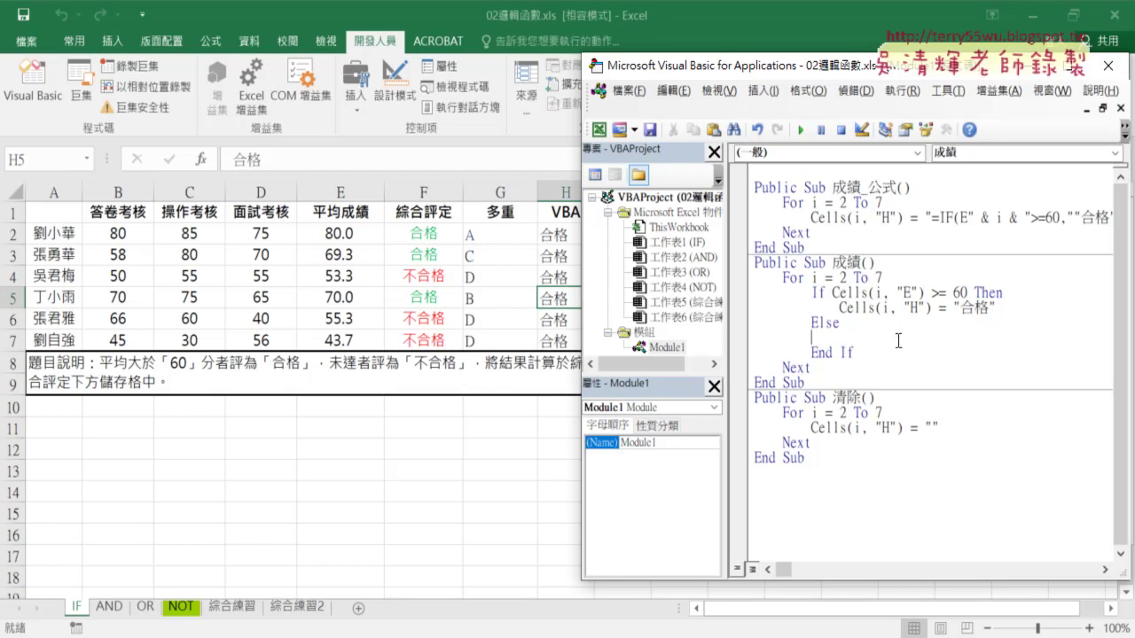
Copy the 合格 statement under Else and change it to write 不合格.
{"action": "left_click_drag", "start_coordinate": [839, 308], "coordinate": [996, 308]}
{"action": "left_click_drag", "start_coordinate": [929, 309], "coordinate": [928, 345]}
{"action": "left_click", "coordinate": [964, 337]}
{"action": "type", "text": "bx"}
{"action": "key", "text": "BackSpace"}
{"action": "key", "text": "BackSpace"}
{"action": "type", "text": "不合格\""}
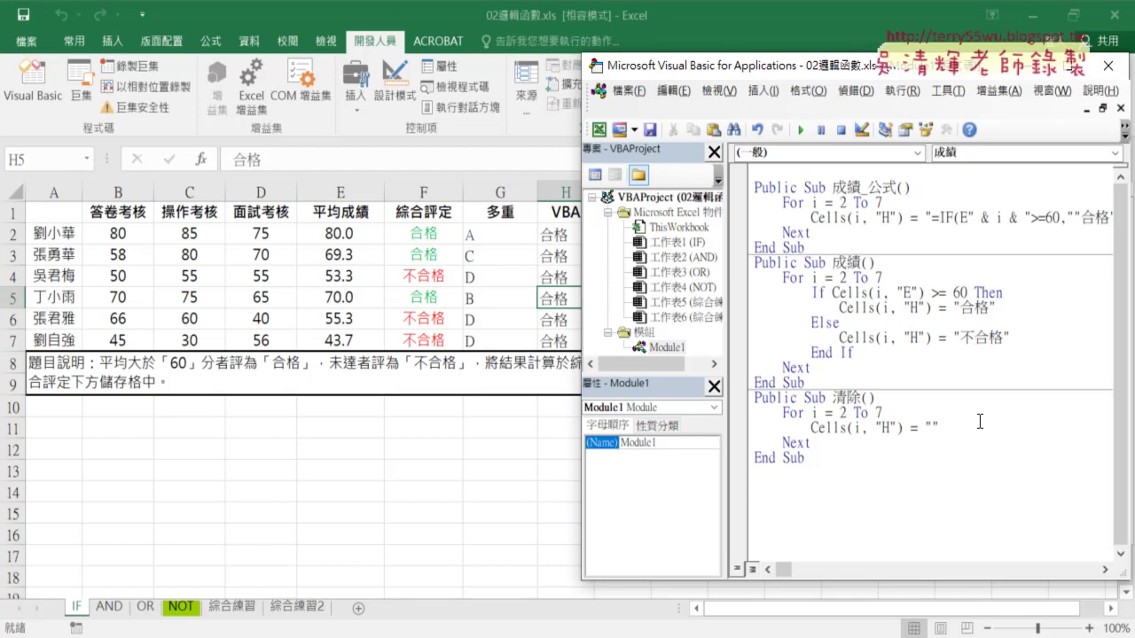
Run the 成績 macro so H4, H6 and H7 show 不合格, others 合格.
{"action": "left_click", "coordinate": [974, 439]}
{"action": "left_click", "coordinate": [864, 307]}
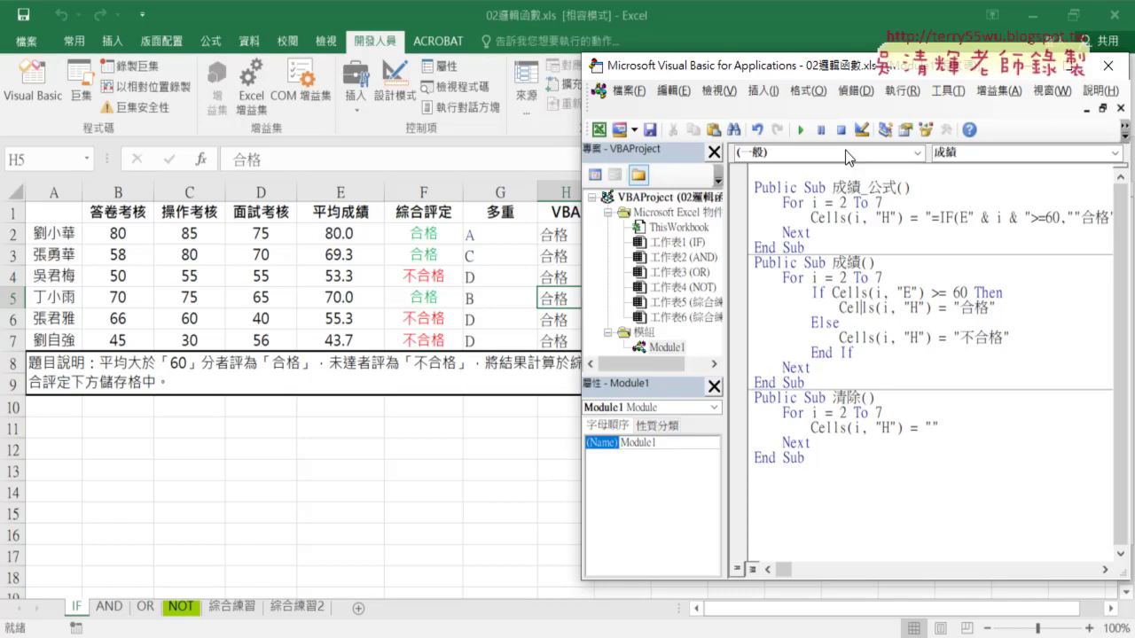
{"action": "left_click", "coordinate": [801, 131]}
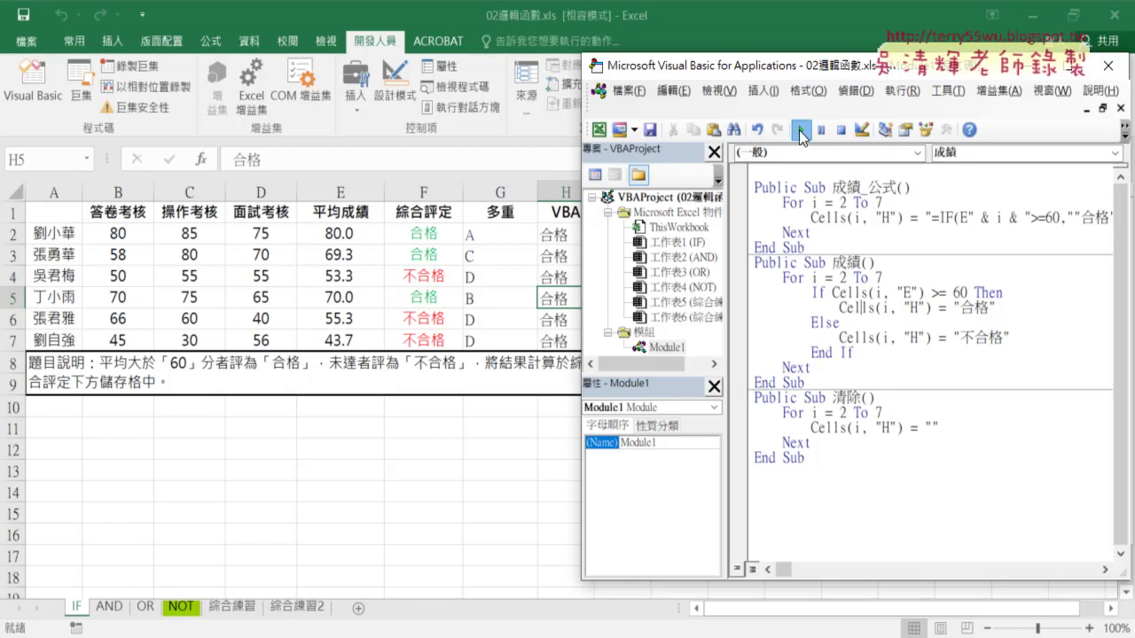
{"action": "left_click", "coordinate": [585, 253]}
{"action": "left_click_drag", "start_coordinate": [582, 245], "coordinate": [600, 246]}
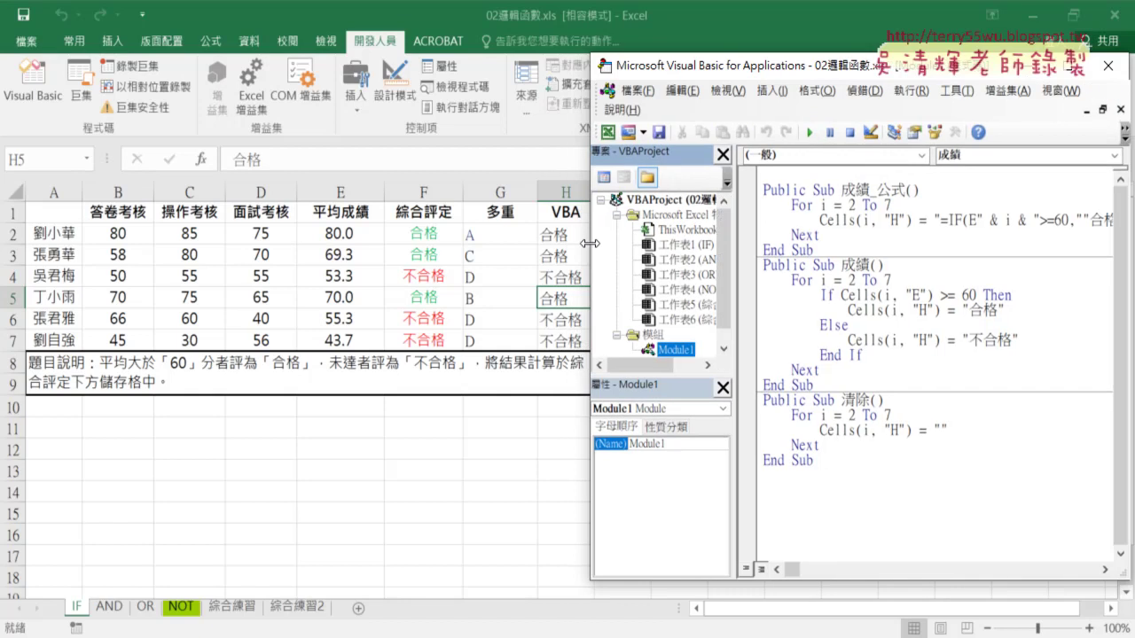
{"action": "left_click_drag", "start_coordinate": [776, 69], "coordinate": [769, 53]}
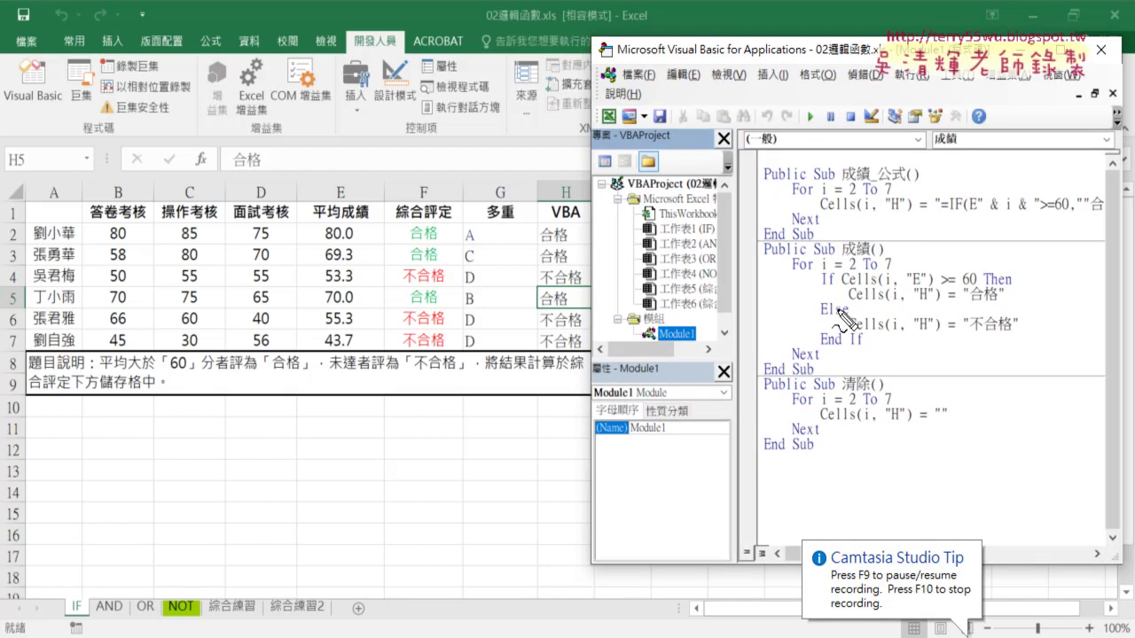
{"action": "left_click_drag", "start_coordinate": [812, 266], "coordinate": [812, 350]}
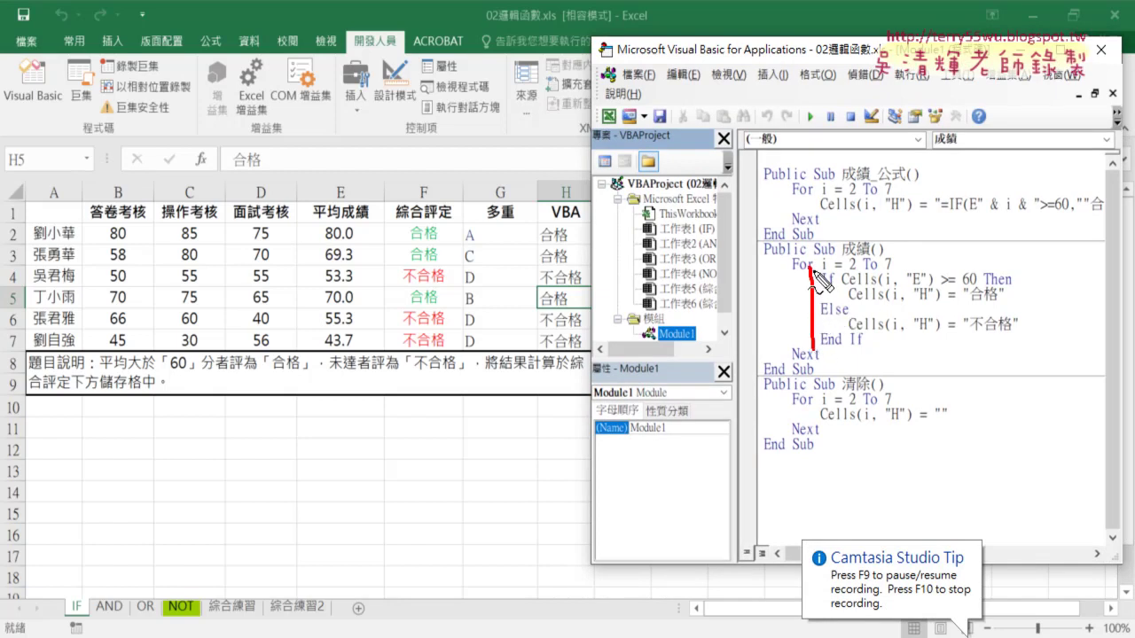
{"action": "left_click_drag", "start_coordinate": [812, 268], "coordinate": [1031, 349]}
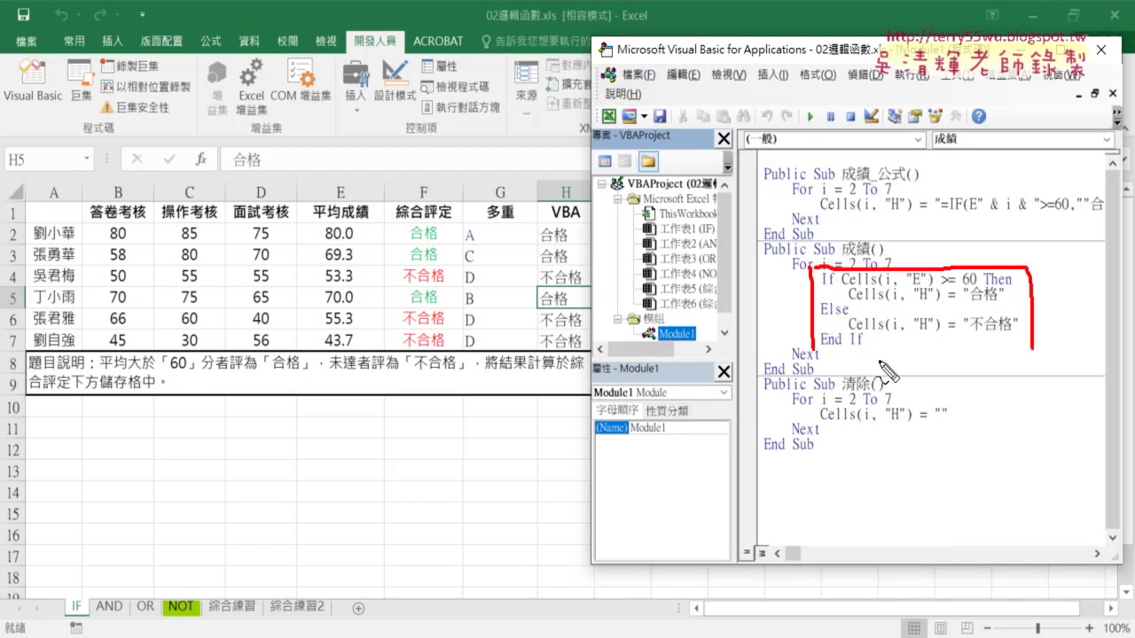
{"action": "left_click_drag", "start_coordinate": [814, 351], "coordinate": [1031, 350]}
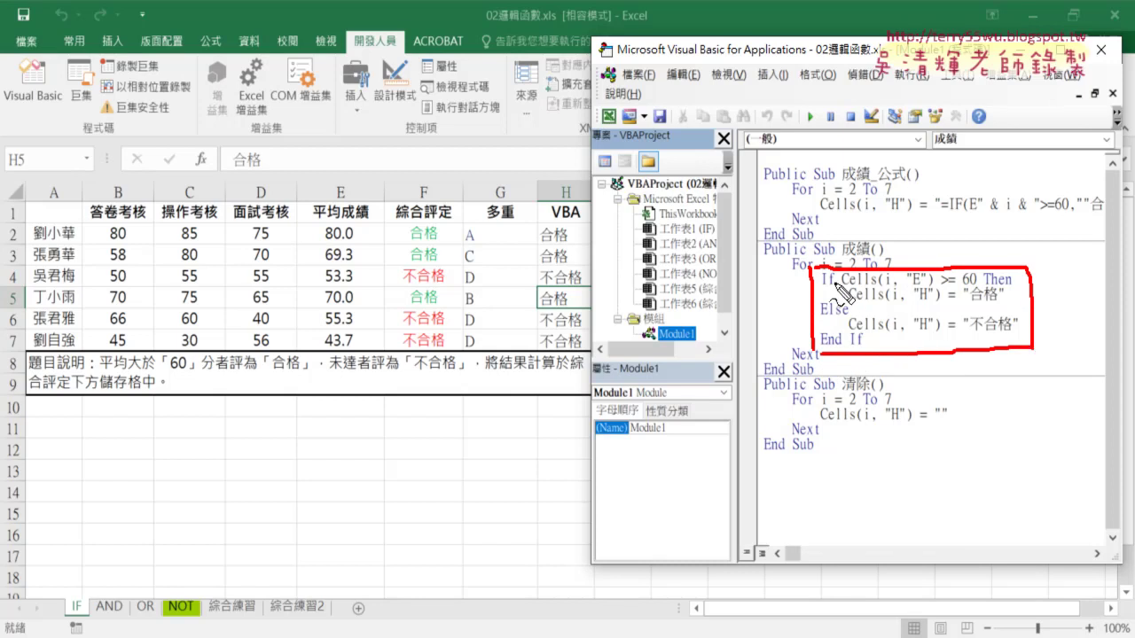
{"action": "mouse_move", "coordinate": [353, 237]}
{"action": "left_mouse_down"}
{"action": "mouse_move", "coordinate": [319, 246]}
{"action": "mouse_move", "coordinate": [351, 224]}
{"action": "mouse_move", "coordinate": [821, 204]}
{"action": "mouse_move", "coordinate": [887, 271]}
{"action": "mouse_move", "coordinate": [919, 282]}
{"action": "left_mouse_up"}
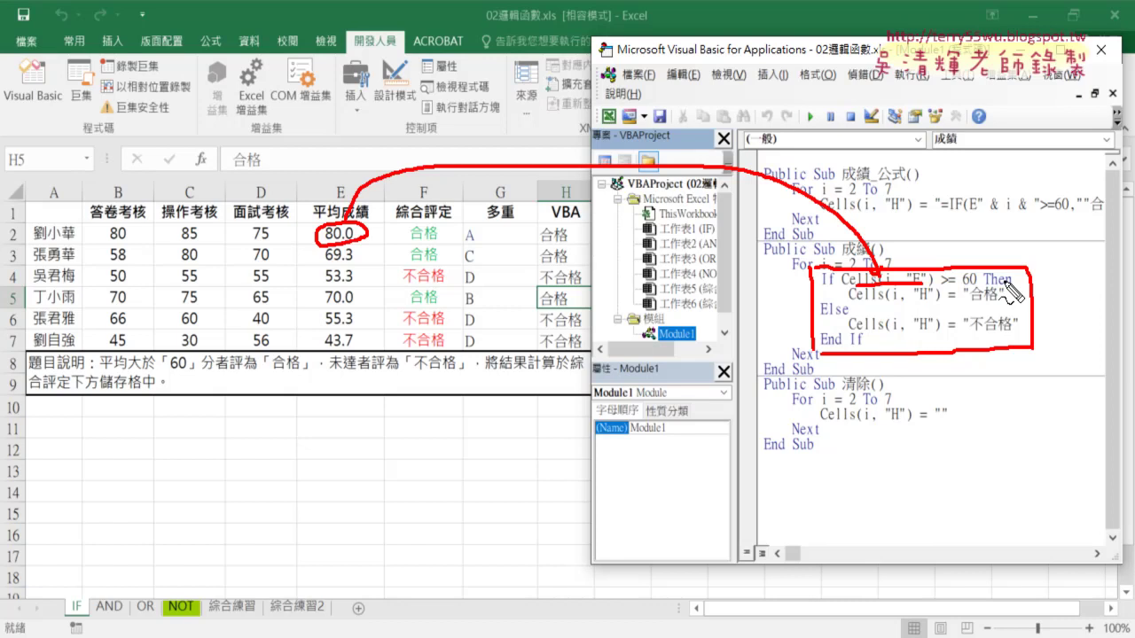
{"action": "mouse_move", "coordinate": [972, 303]}
{"action": "left_mouse_down"}
{"action": "mouse_move", "coordinate": [995, 303]}
{"action": "mouse_move", "coordinate": [924, 306]}
{"action": "mouse_move", "coordinate": [938, 313]}
{"action": "left_mouse_up"}
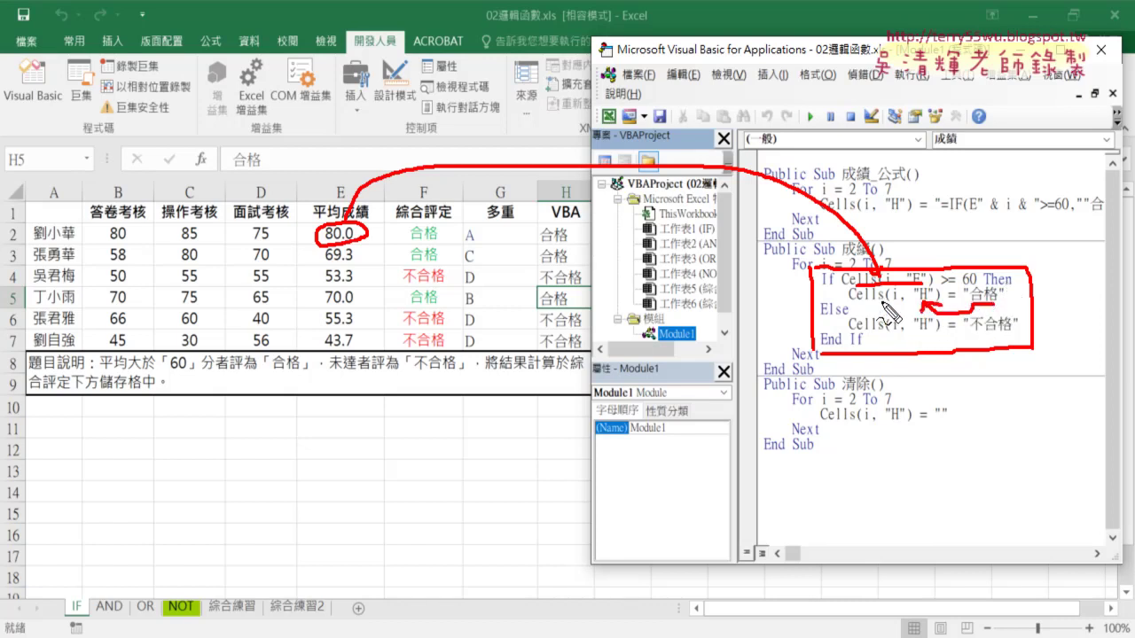
{"action": "left_click_drag", "start_coordinate": [823, 311], "coordinate": [577, 233]}
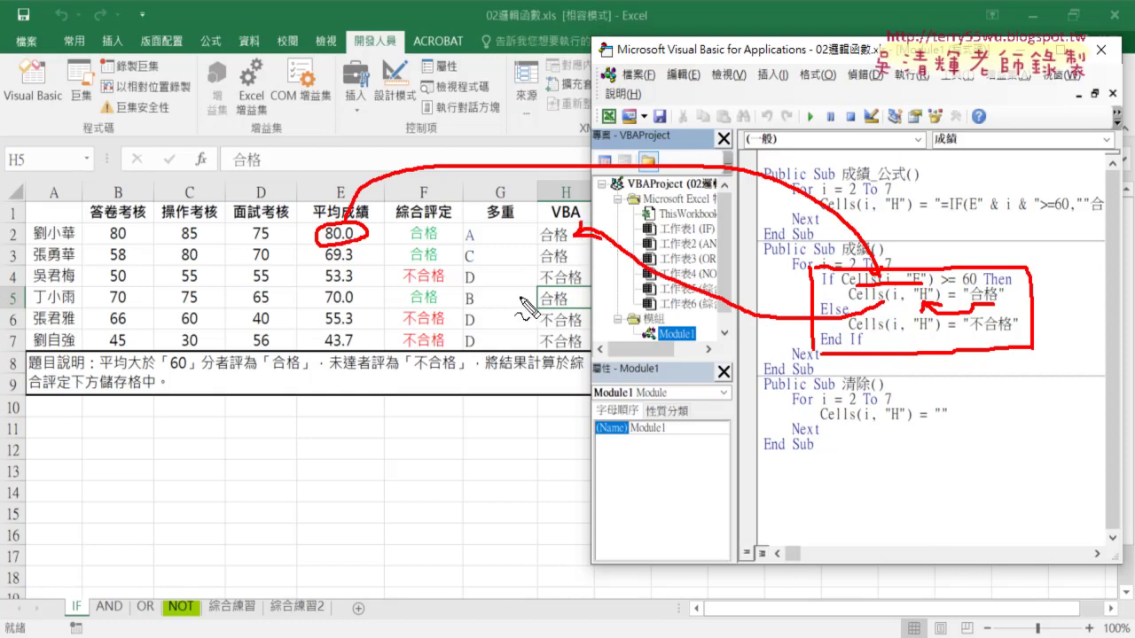
{"action": "mouse_move", "coordinate": [353, 276]}
{"action": "left_mouse_down"}
{"action": "mouse_move", "coordinate": [331, 284]}
{"action": "mouse_move", "coordinate": [853, 266]}
{"action": "left_mouse_up"}
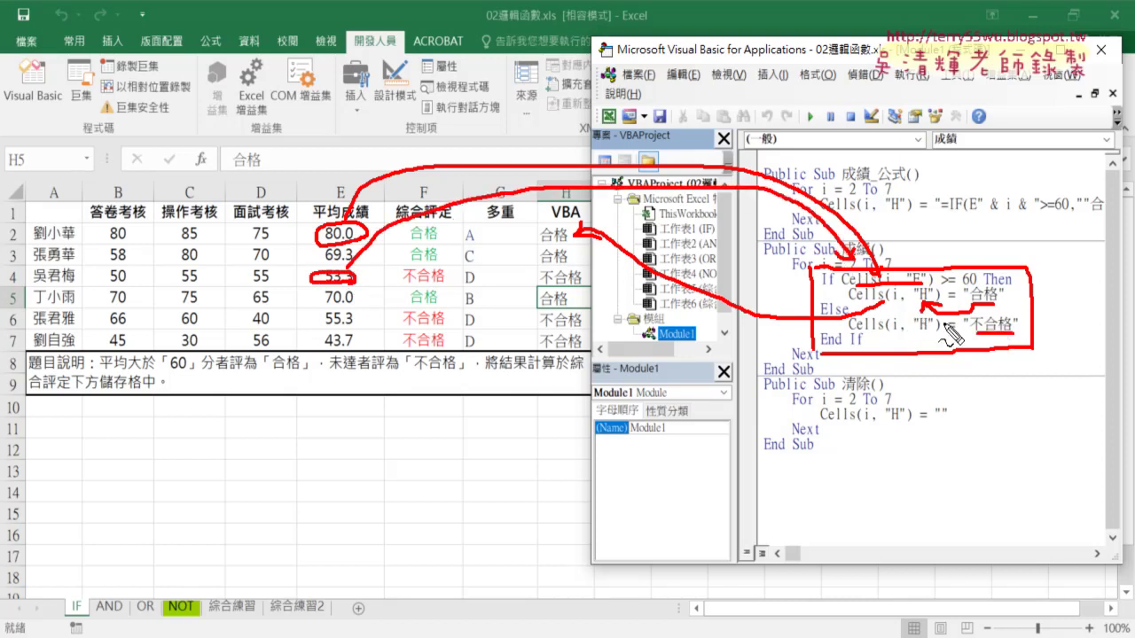